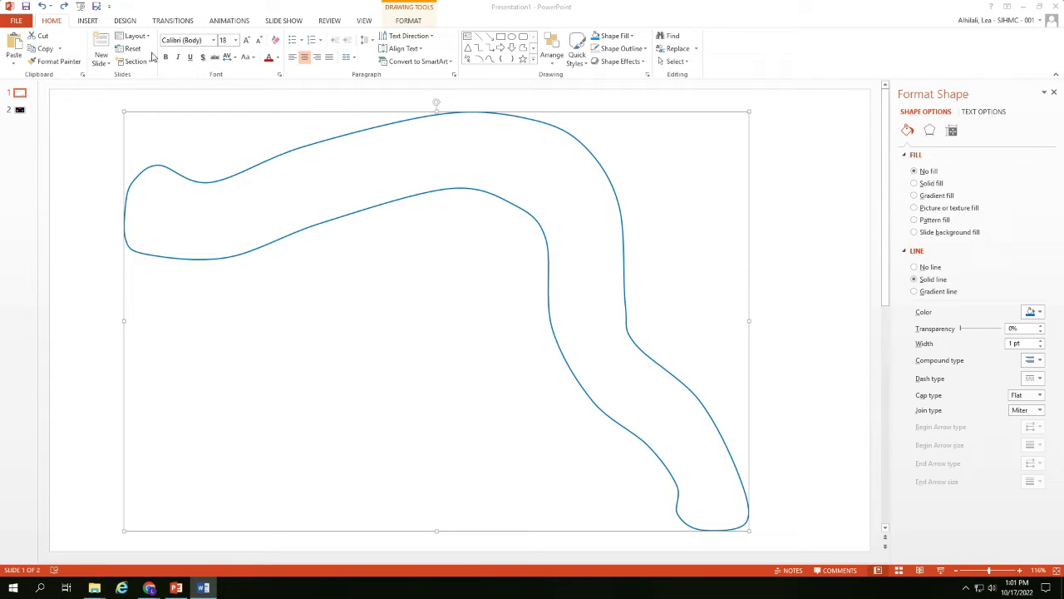
left_click(79, 21)
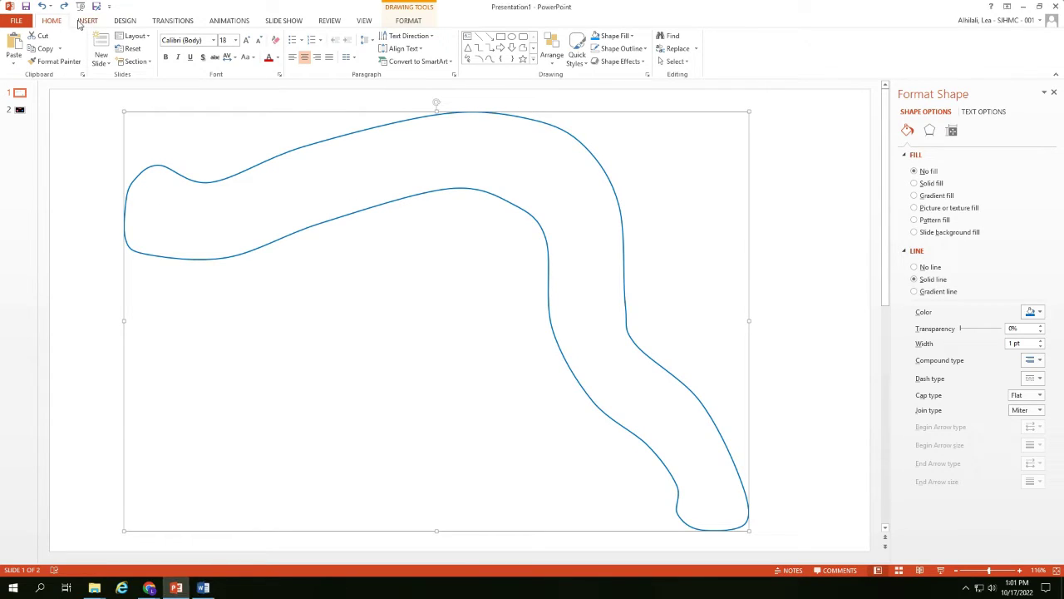
left_click(84, 21)
left_click(189, 50)
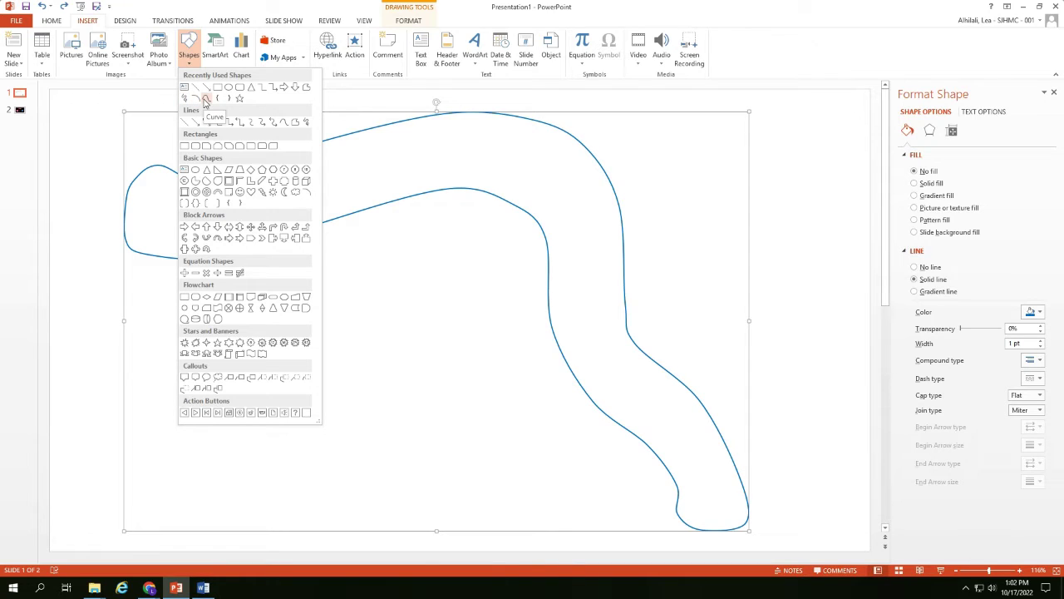
left_click(389, 241)
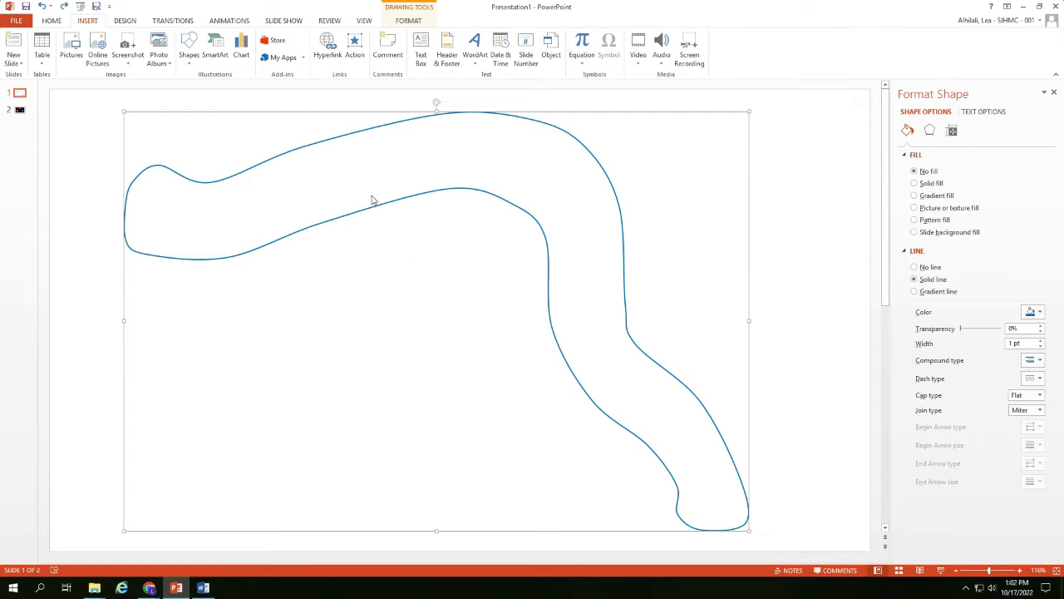
- Fill the curved tube shape with solid dark blue and remove its outline
left_click(409, 20)
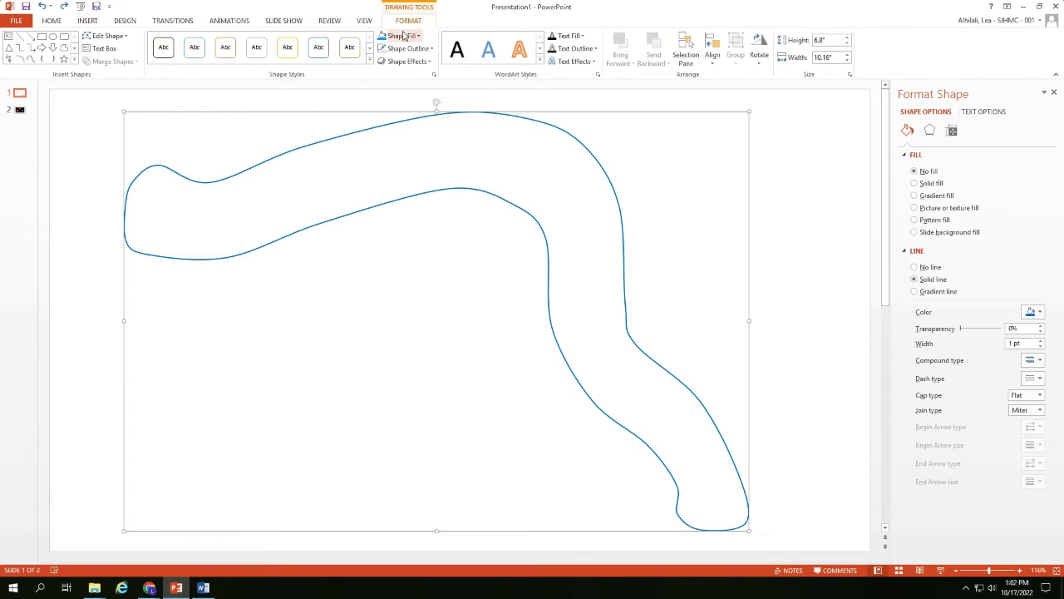
left_click(397, 37)
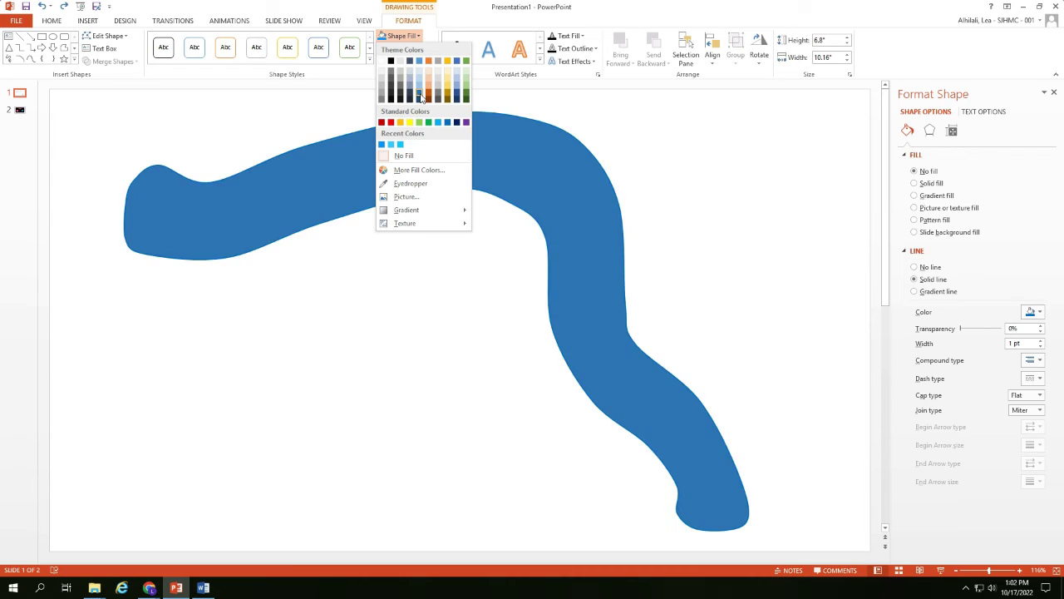
left_click(420, 97)
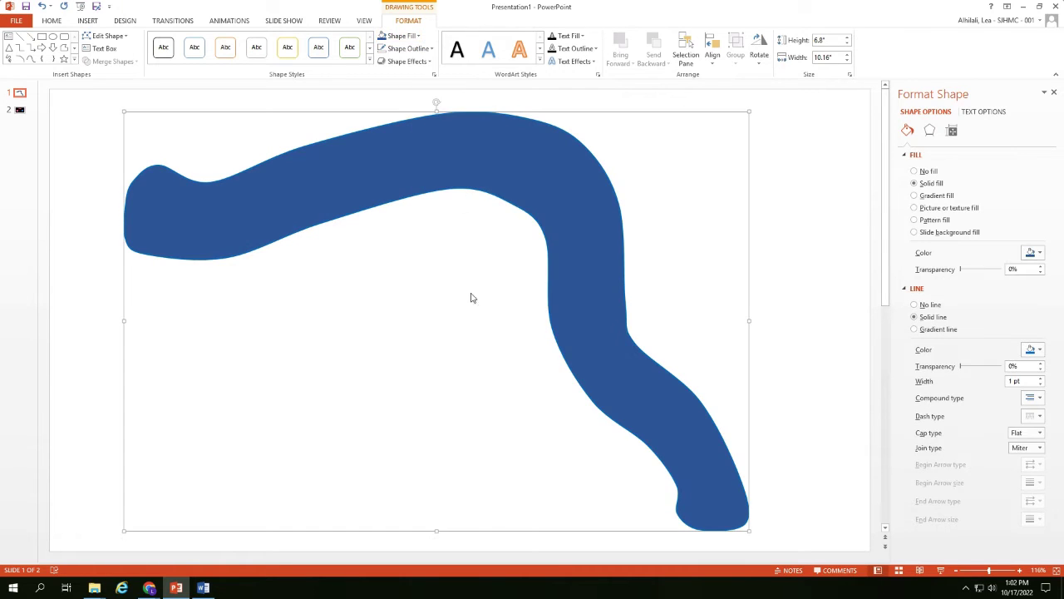
left_click(385, 50)
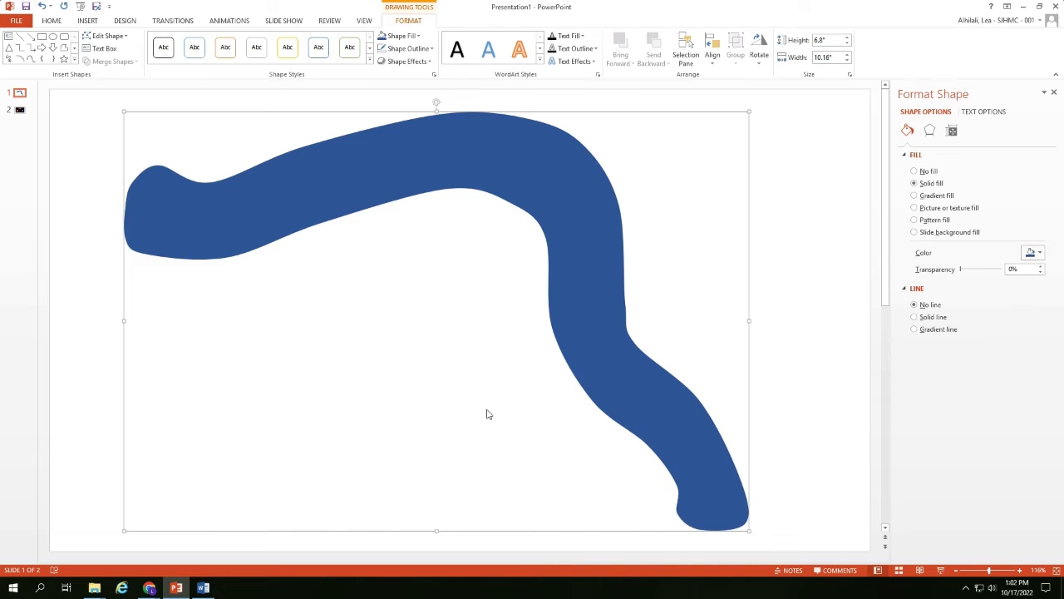
- Apply a dark-variation linear gradient at 180° to the tube shape's fill
left_click(400, 37)
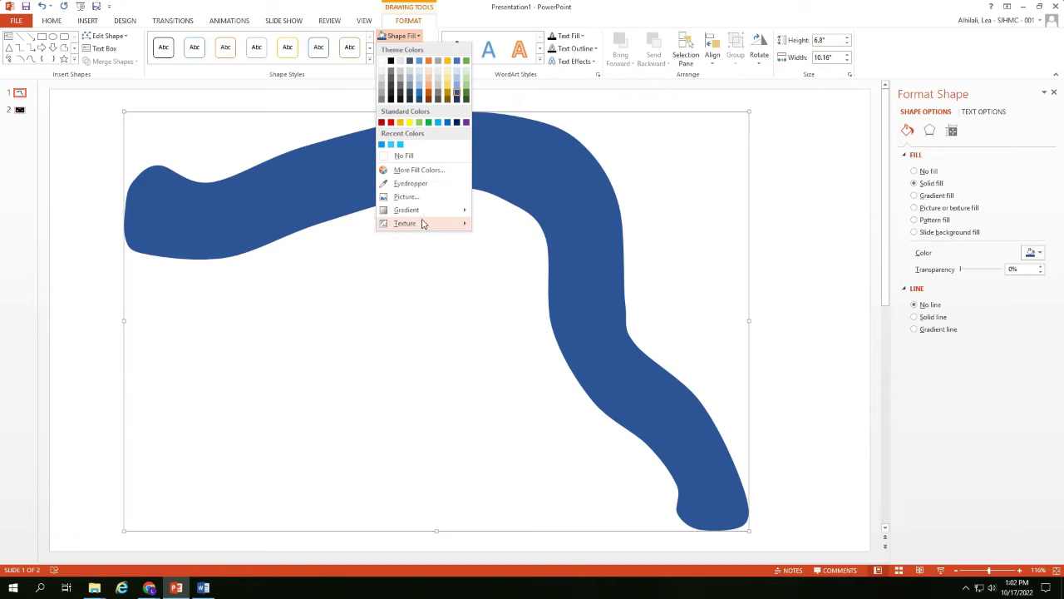
mouse_move(416, 210)
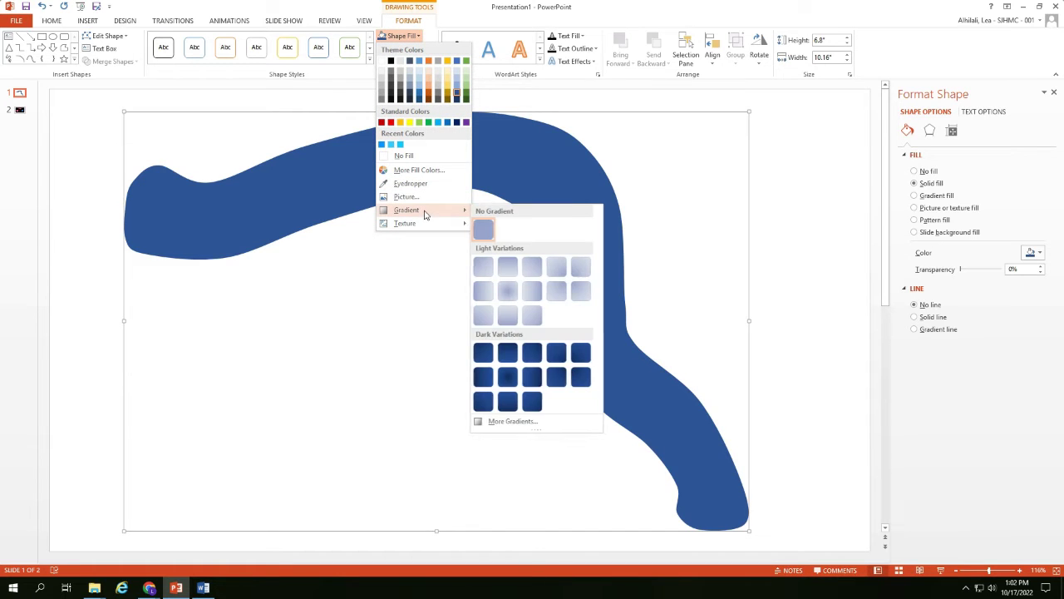
left_click(534, 384)
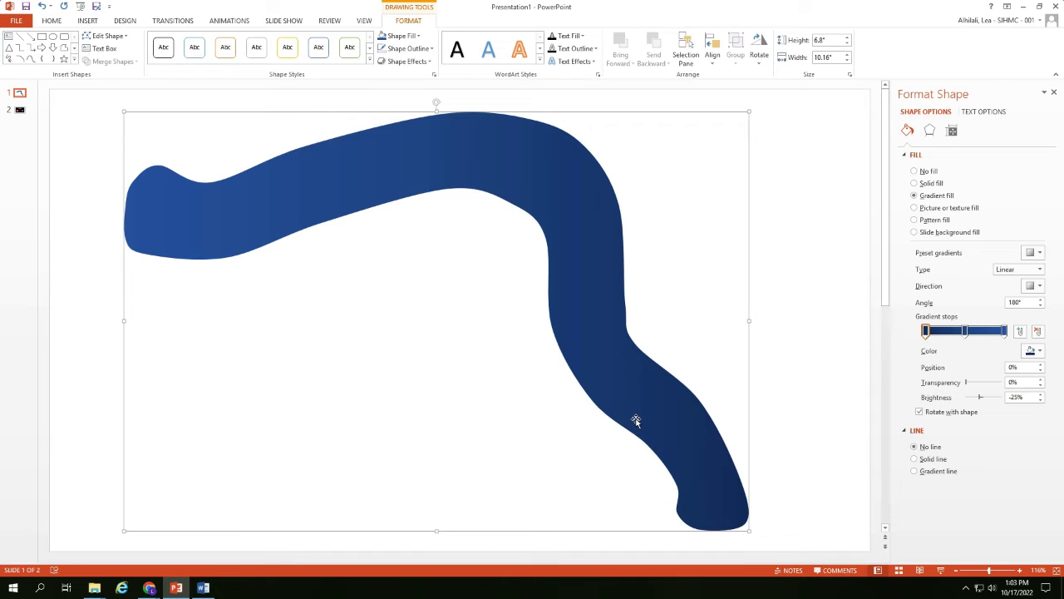
- Give the tube shape a centred inner shadow with a blur of 100 pt
left_click(930, 131)
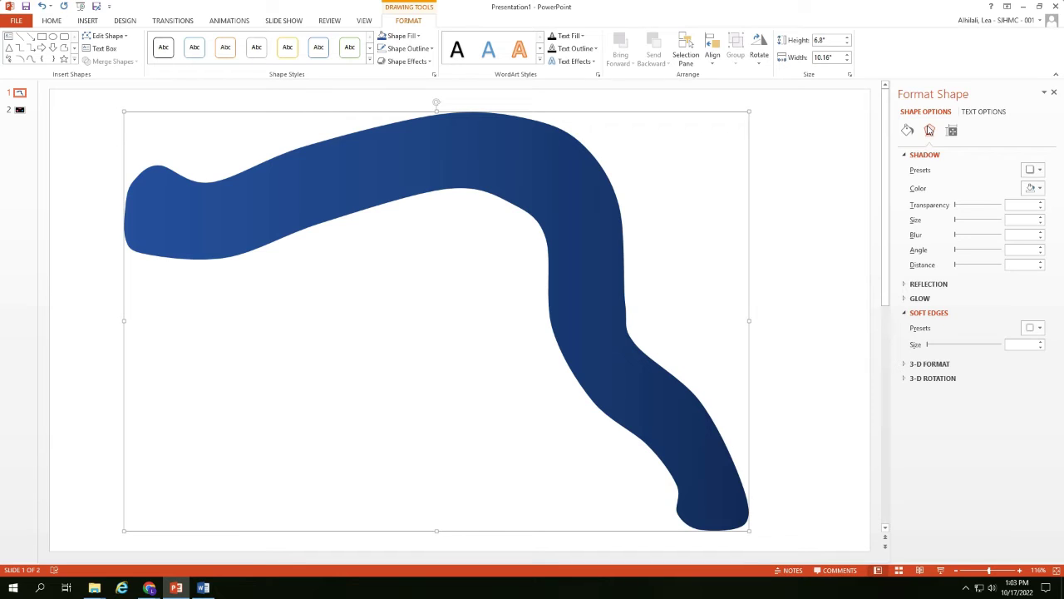
left_click(1035, 171)
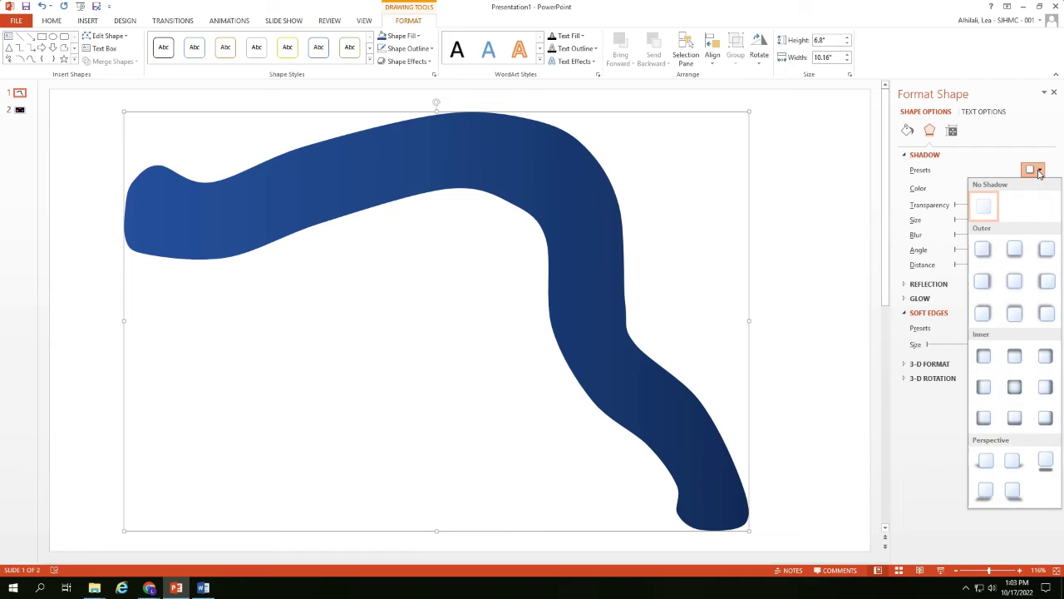
left_click(1010, 392)
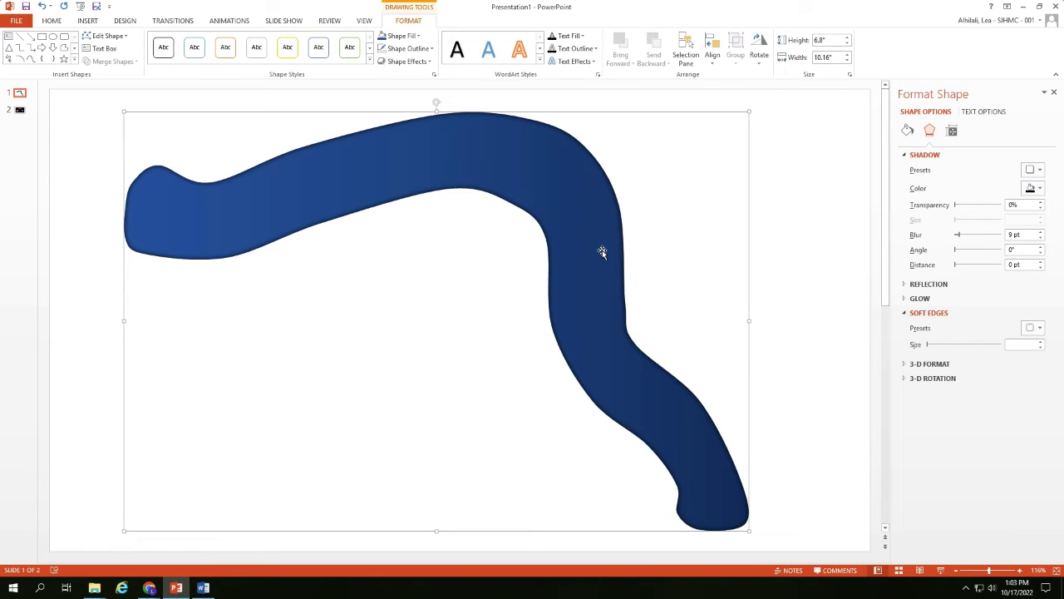
left_click(1042, 232)
left_click(1041, 233)
left_click(1041, 234)
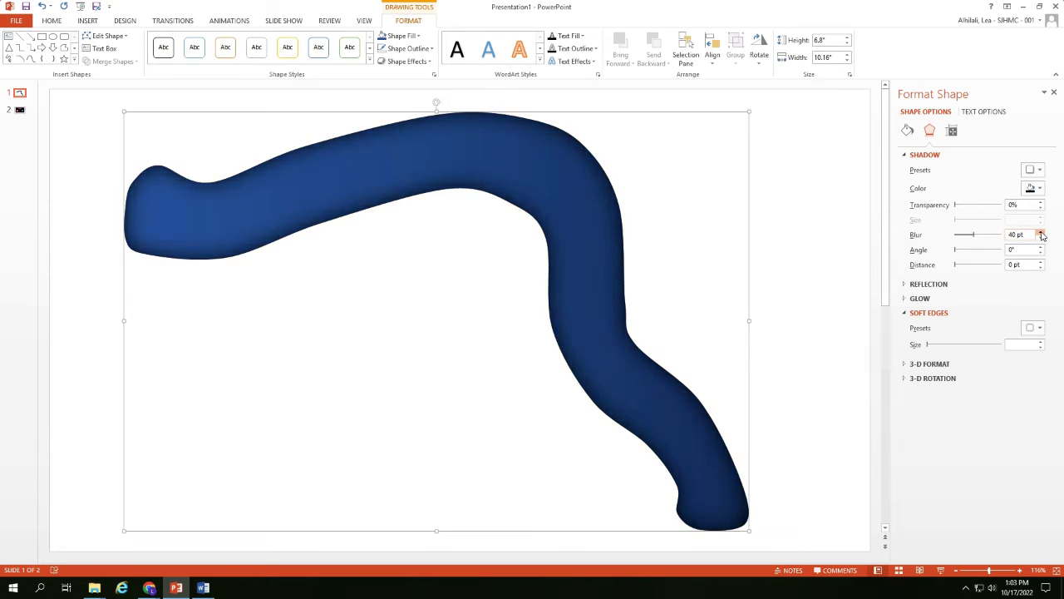
left_click(1041, 234)
left_click(1041, 234)
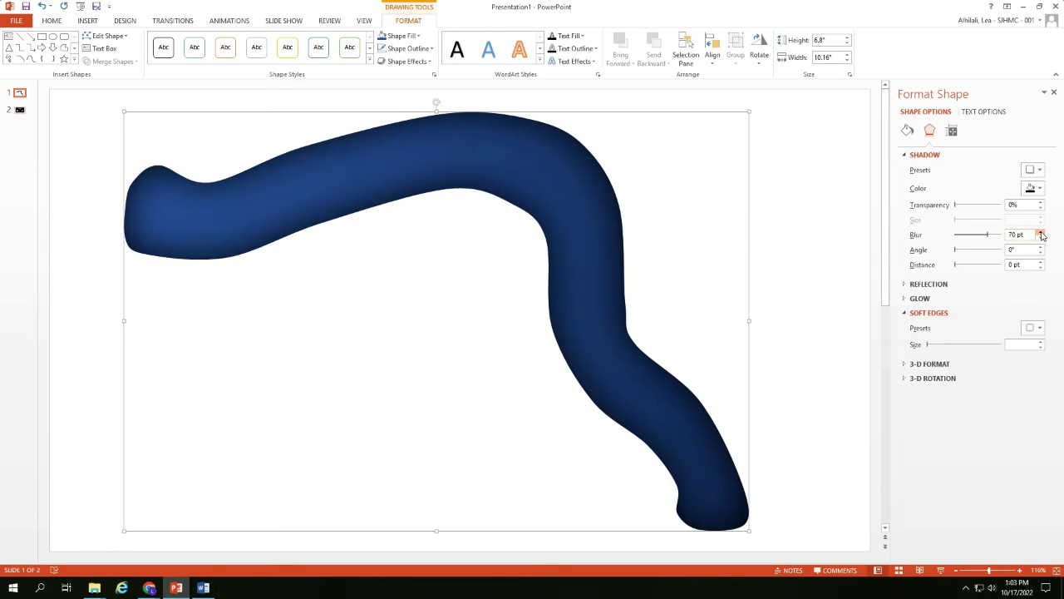
left_click(1041, 233)
left_click(1041, 233)
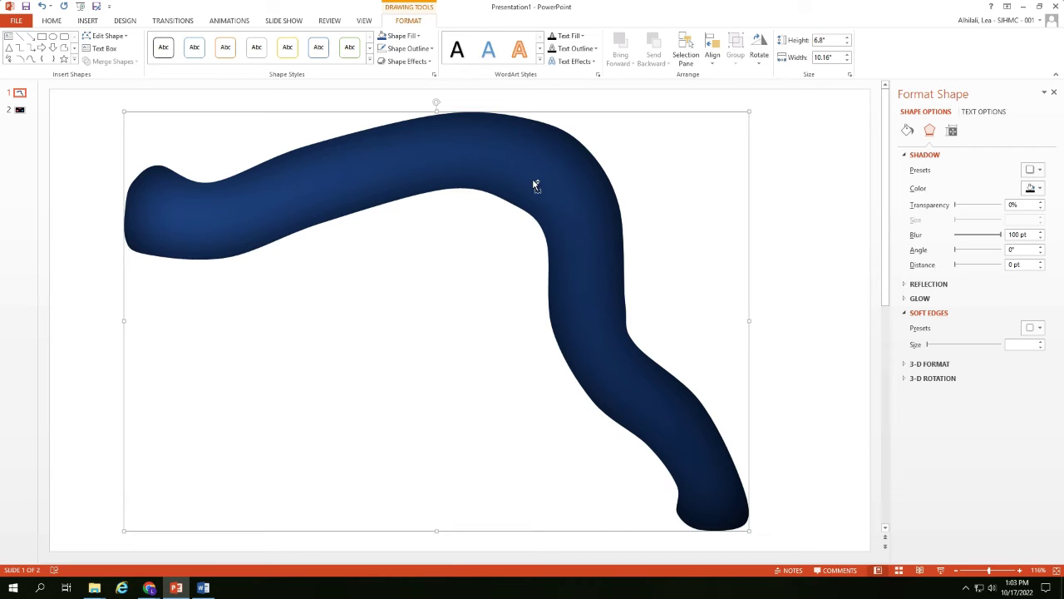
- Duplicate the tube shape horizontally to its right and remove the copy's shadow
left_click_drag(535, 185, 647, 185)
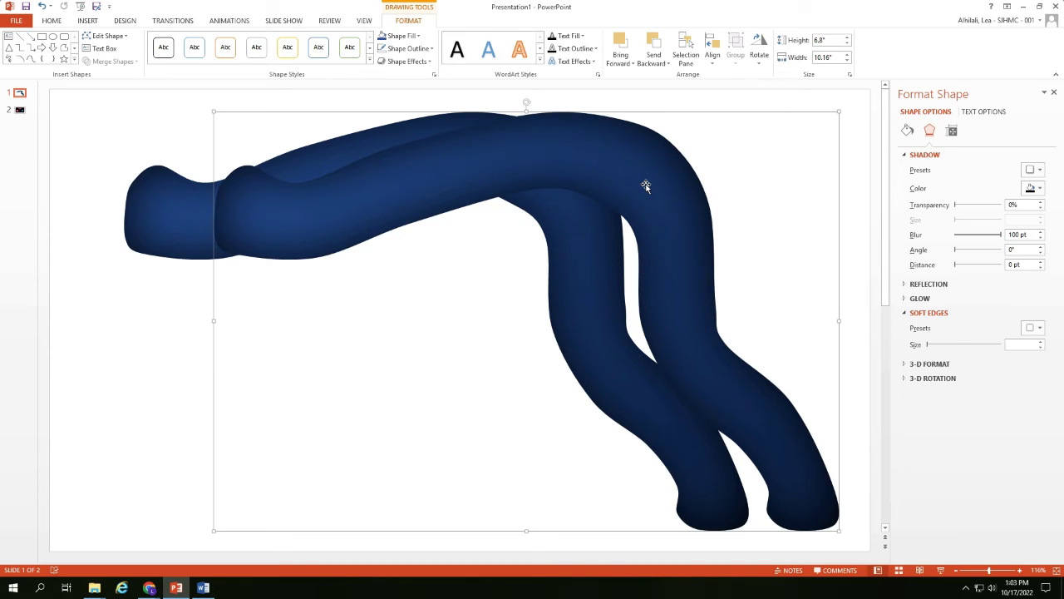
left_click(1038, 171)
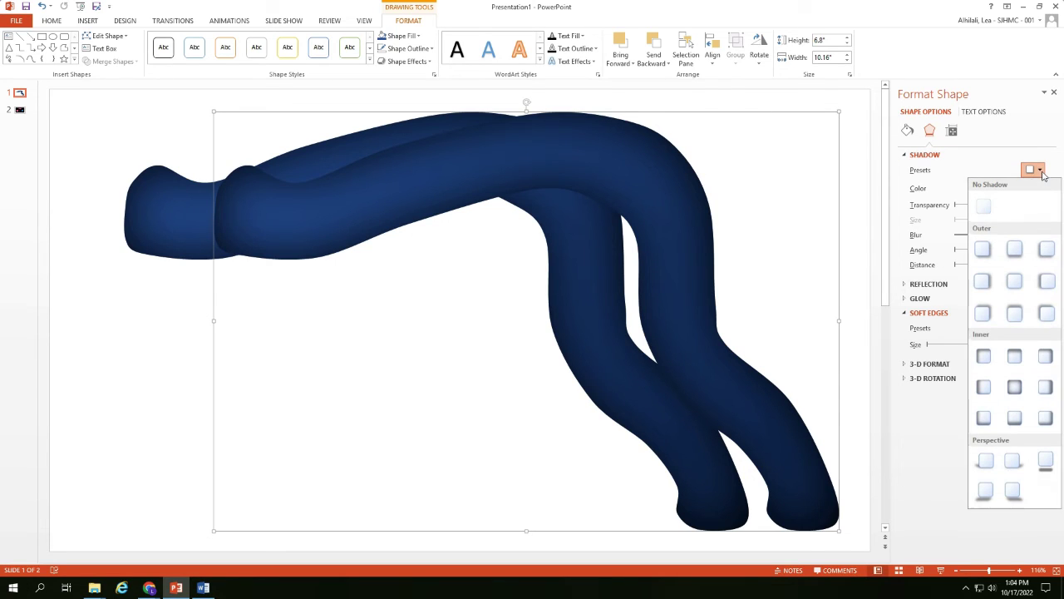
left_click(984, 207)
- Change the copy's fill to solid bright blue from the recent colors and place it exactly over the original tube
left_click(907, 130)
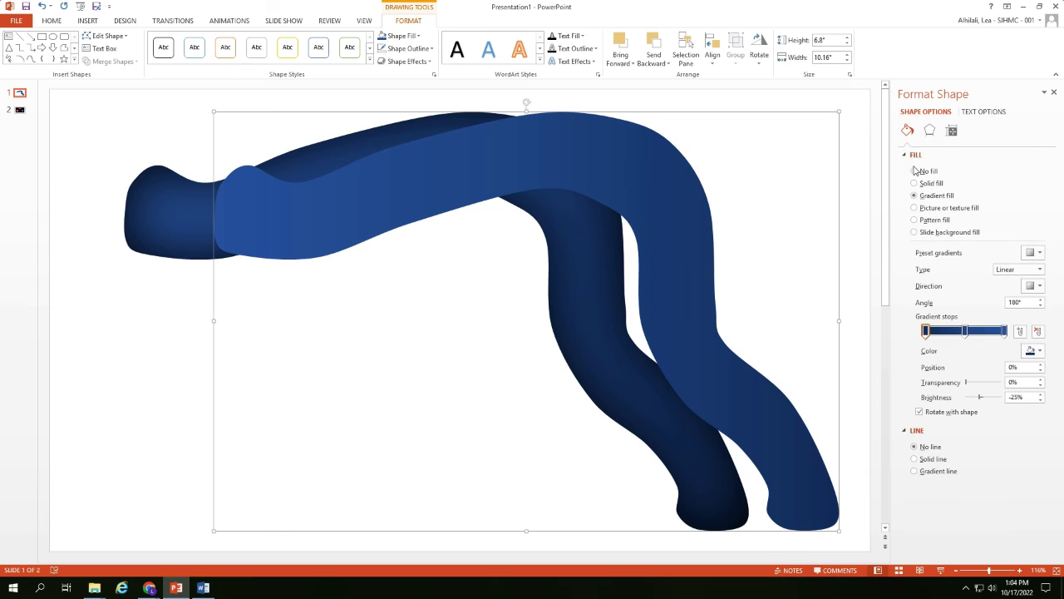
left_click(915, 184)
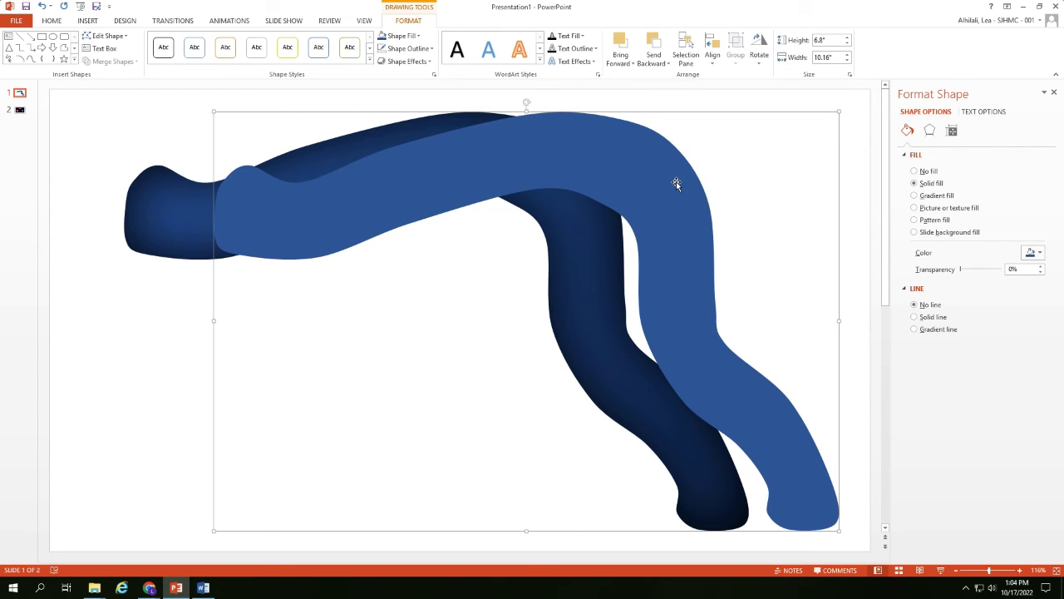
left_click(410, 37)
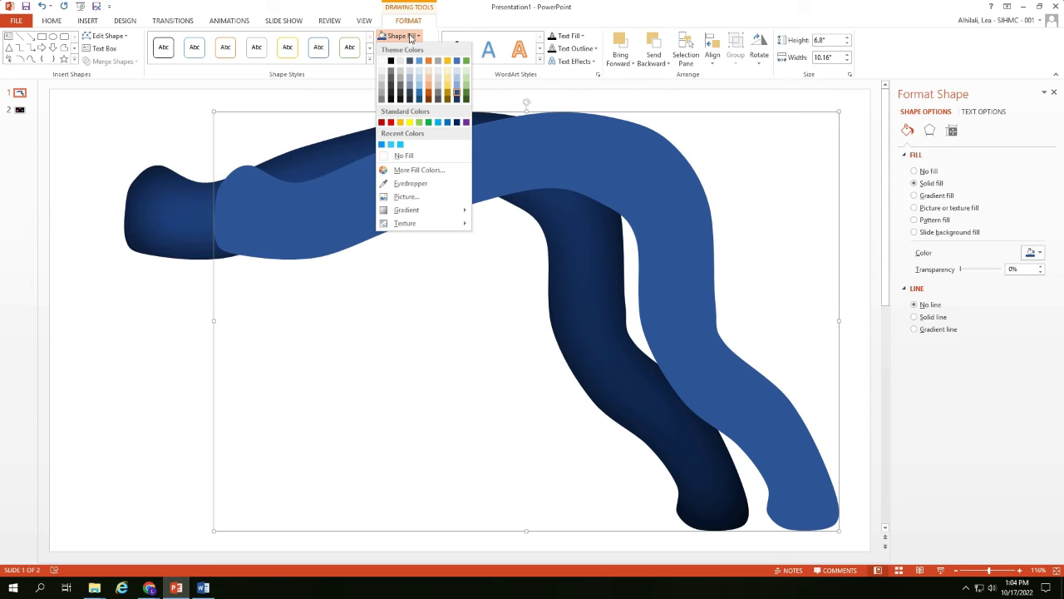
left_click(383, 144)
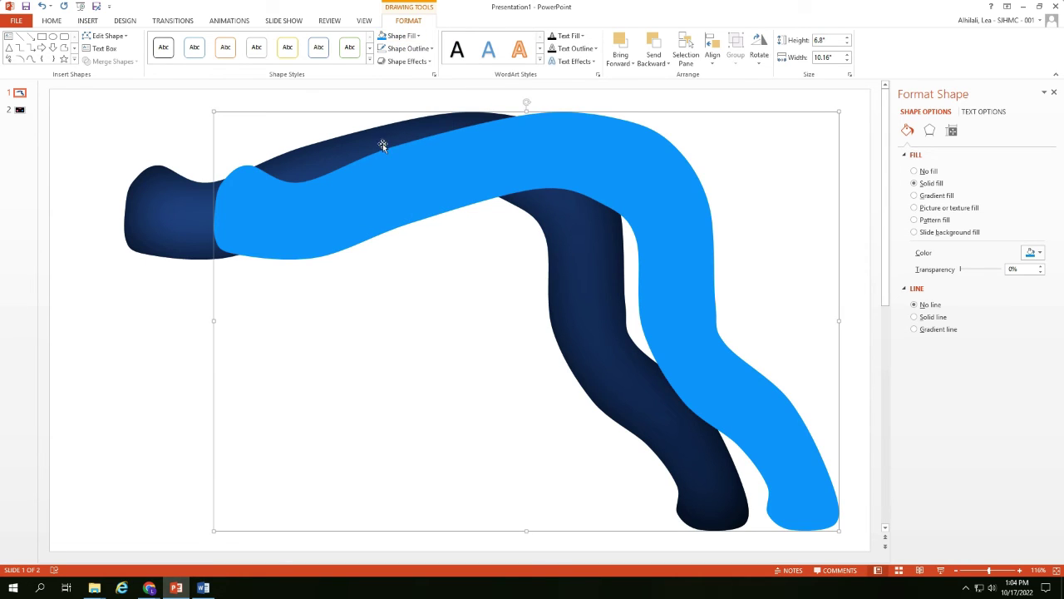
left_click_drag(670, 201, 582, 202)
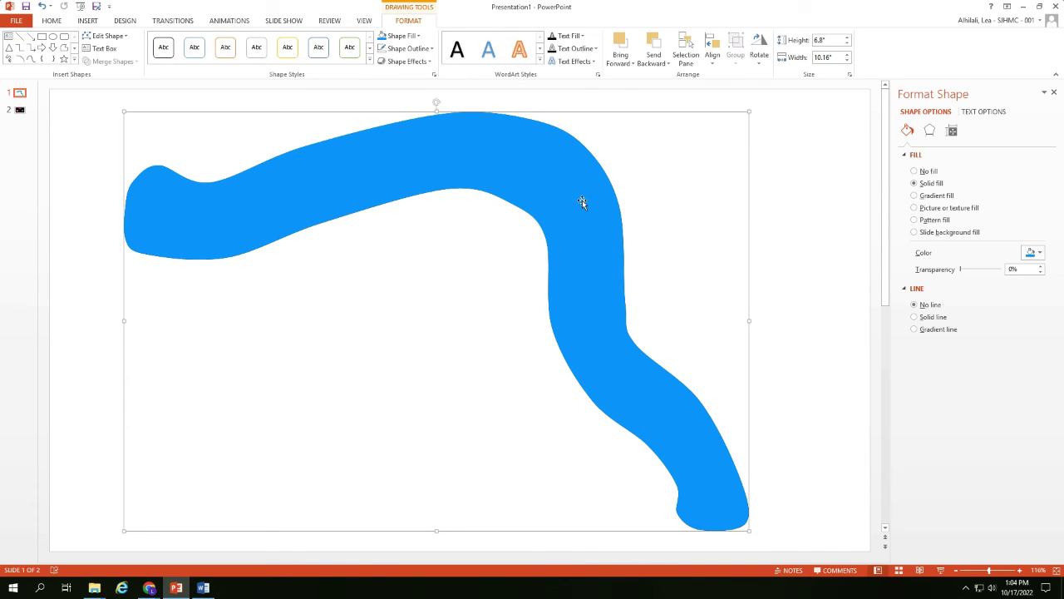
- Apply soft edges with a size of 47 pt to the bright blue copy
left_click(930, 132)
left_click(930, 313)
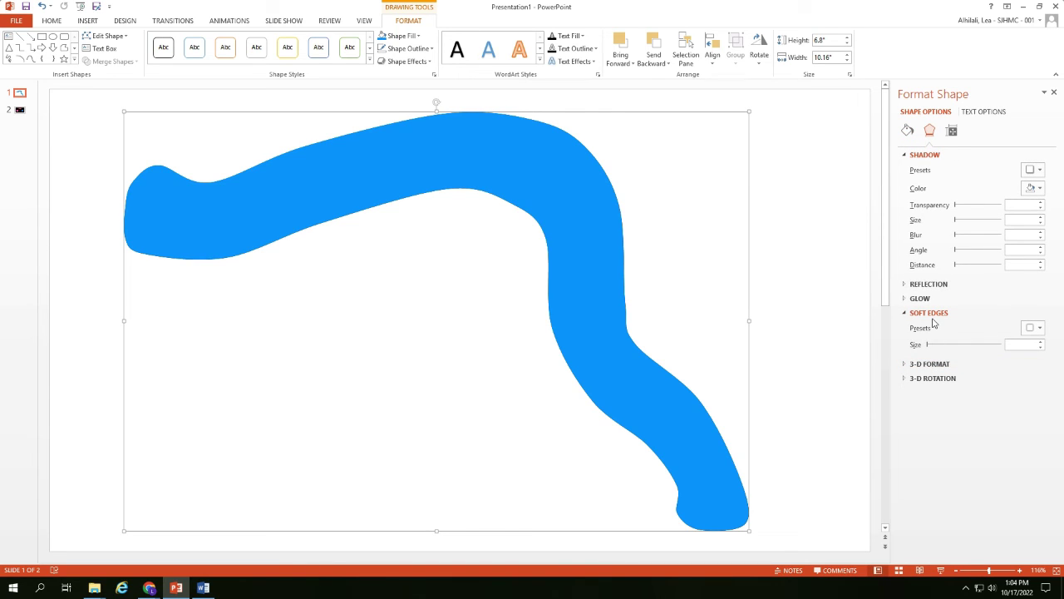
left_click(1041, 342)
left_click(1041, 342)
left_click(1040, 341)
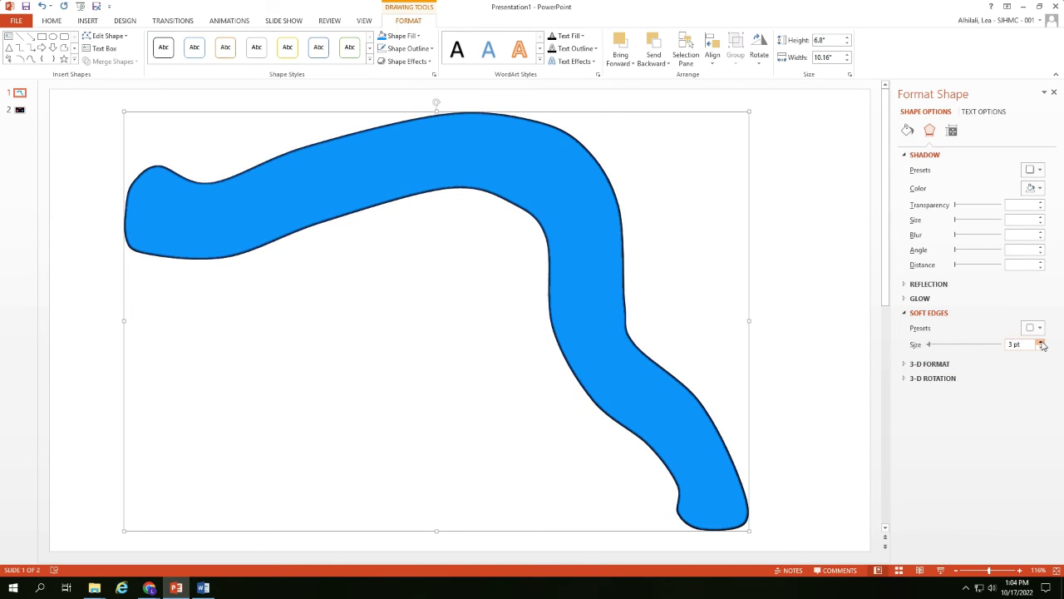
left_click(1041, 342)
left_click(1041, 342)
left_click(1041, 343)
left_click(1041, 343)
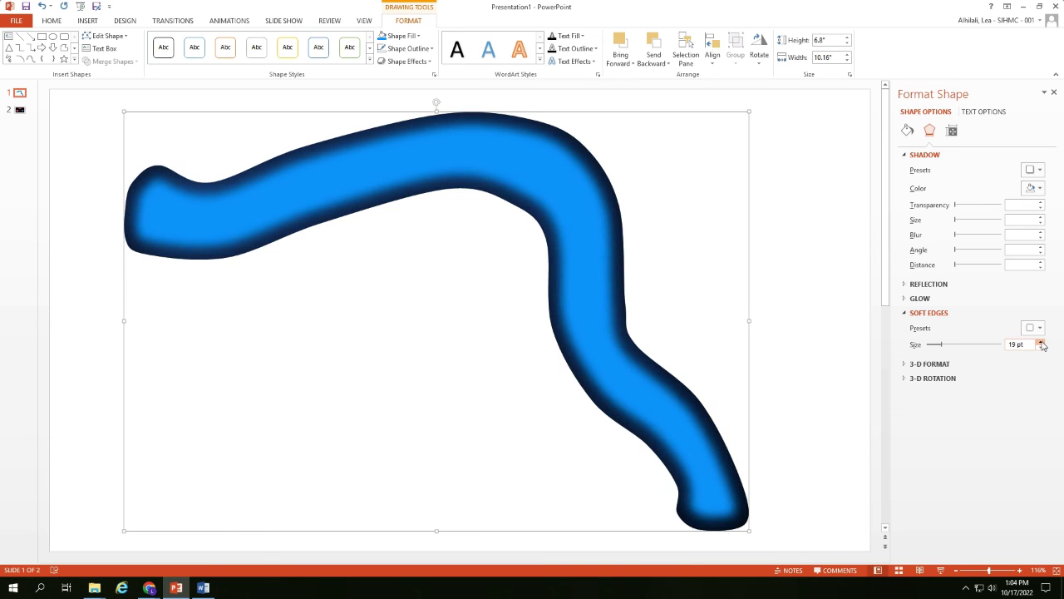
left_click(1041, 343)
left_click(1041, 343)
left_click(1041, 343)
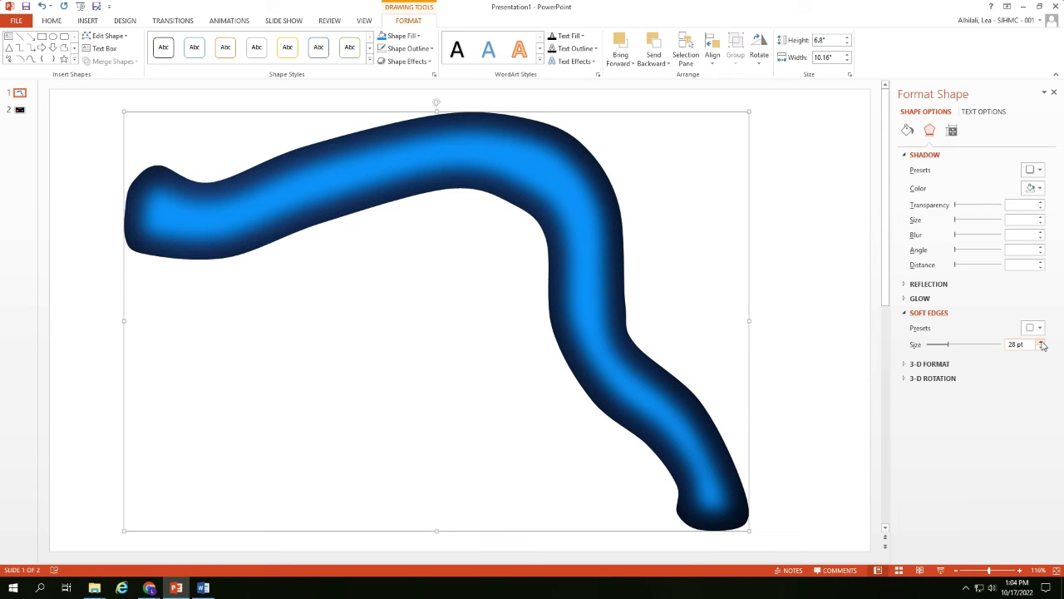
left_click(1041, 343)
left_click(1041, 343)
left_click(1041, 343)
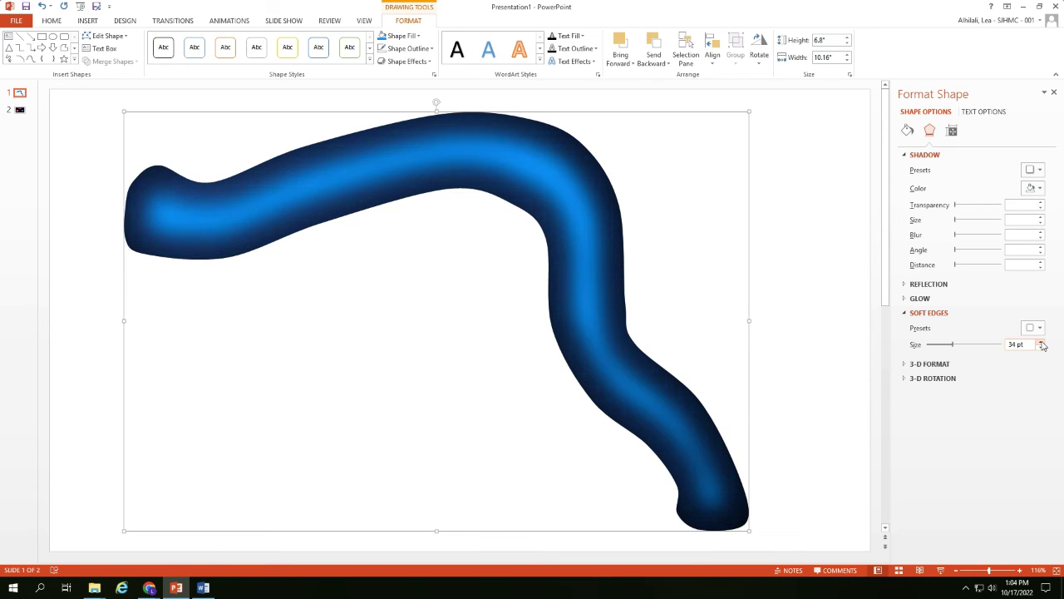
left_click(1042, 343)
left_click(1041, 342)
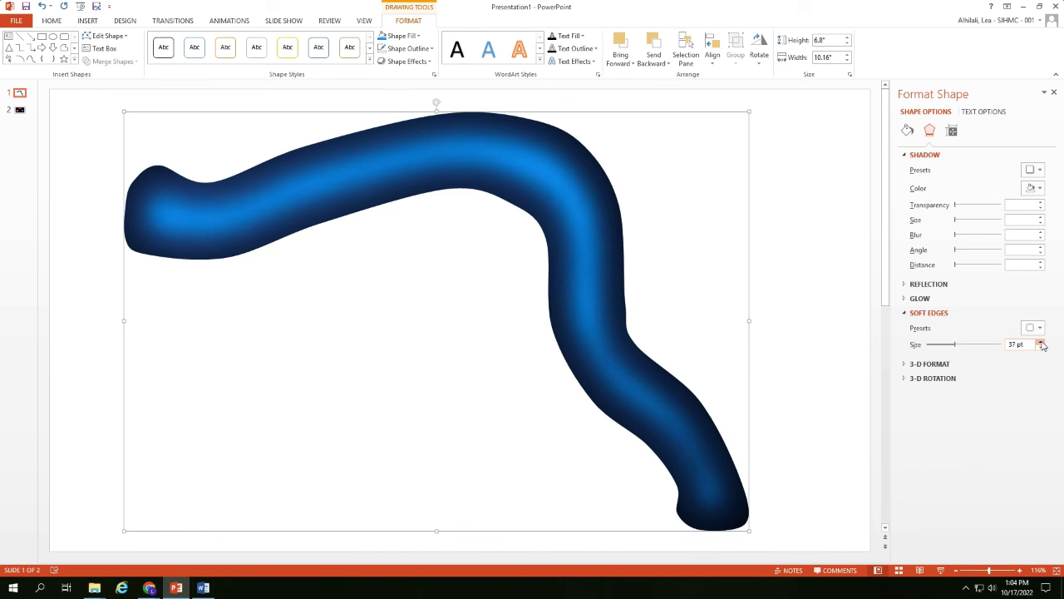
left_click(1041, 344)
left_click(1041, 344)
left_click(1042, 343)
left_click(1041, 344)
left_click(1041, 343)
left_click(1041, 343)
left_click(1041, 343)
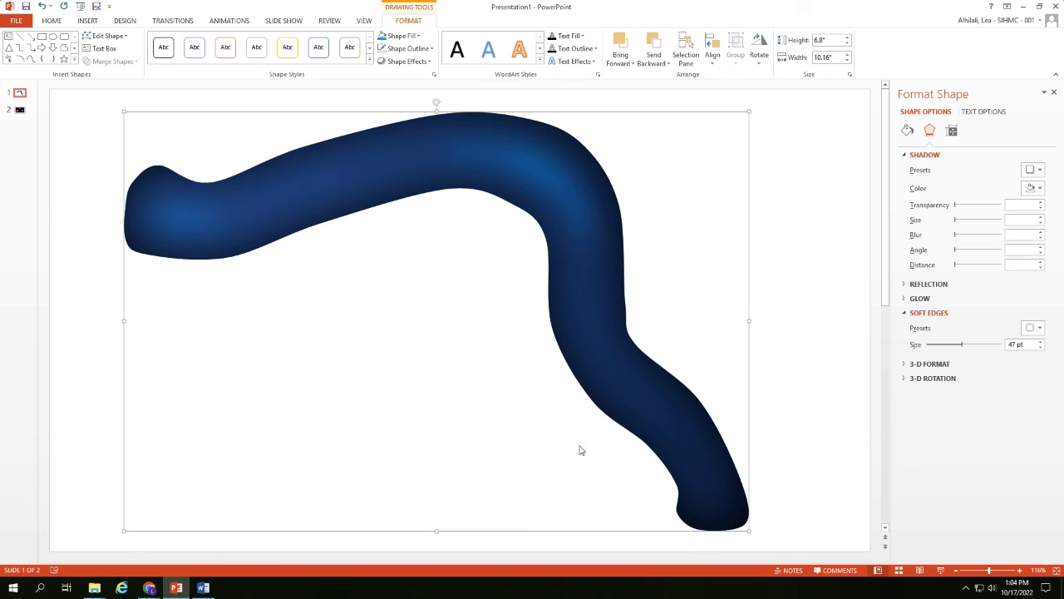
- Go to slide 2 of the presentation
left_click(18, 111)
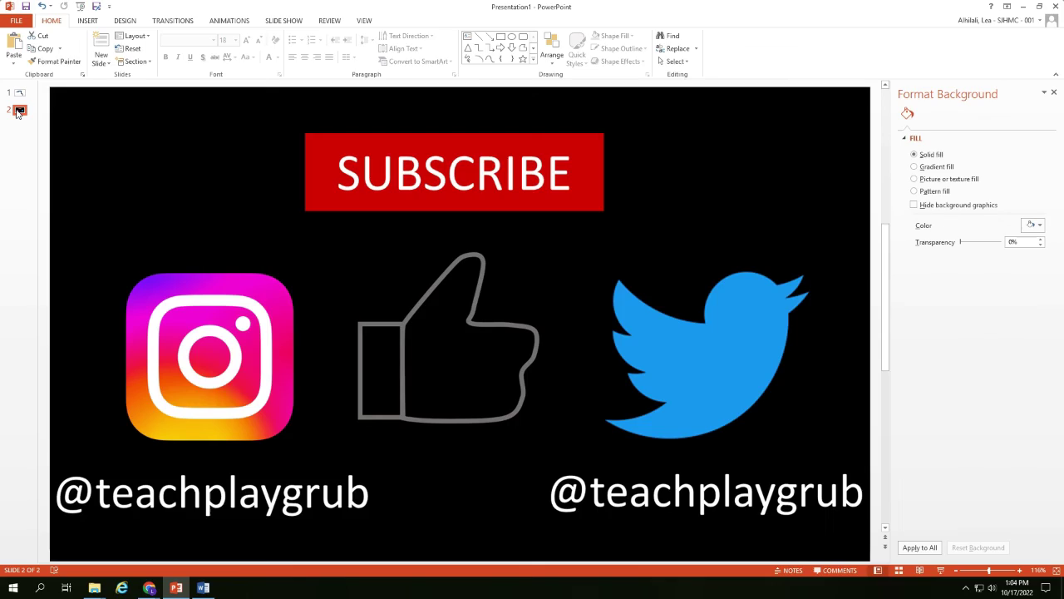